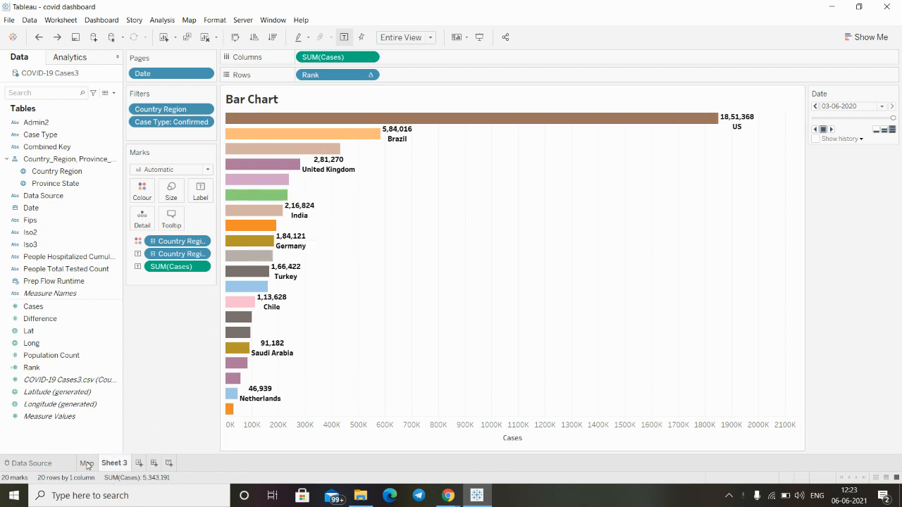
Step: Look over the Map worksheet and rename the bar chart worksheet Sheet 3 as "bar"
{"action": "left_click", "coordinate": [86, 463]}
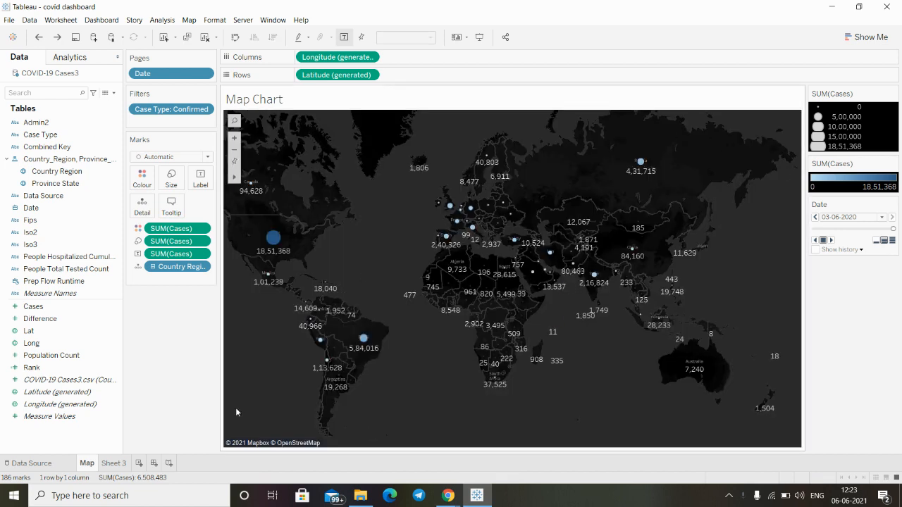
{"action": "left_click", "coordinate": [115, 463]}
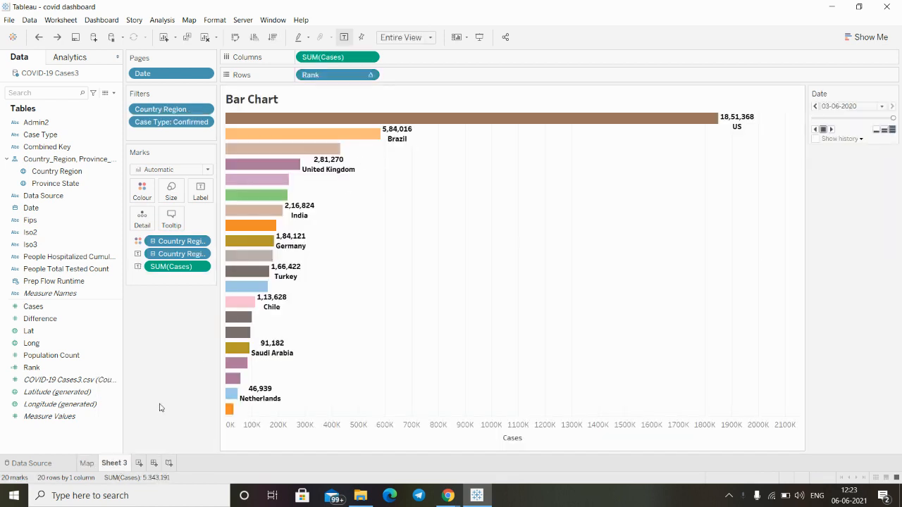
{"action": "double_click", "coordinate": [114, 464]}
{"action": "type", "text": "bar"}
{"action": "key", "text": "Return"}
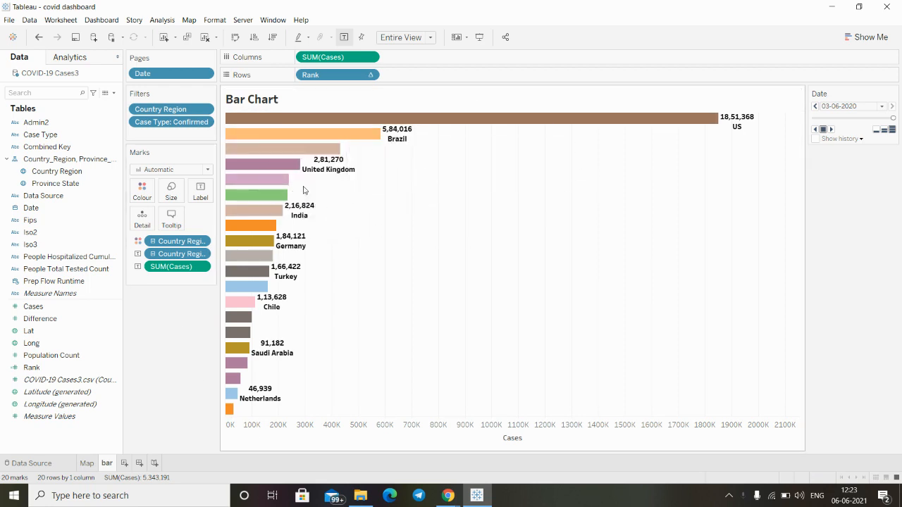
Step: Hide the Cases axis header on the bar chart
{"action": "mouse_move", "coordinate": [739, 122]}
{"action": "right_click", "coordinate": [412, 446]}
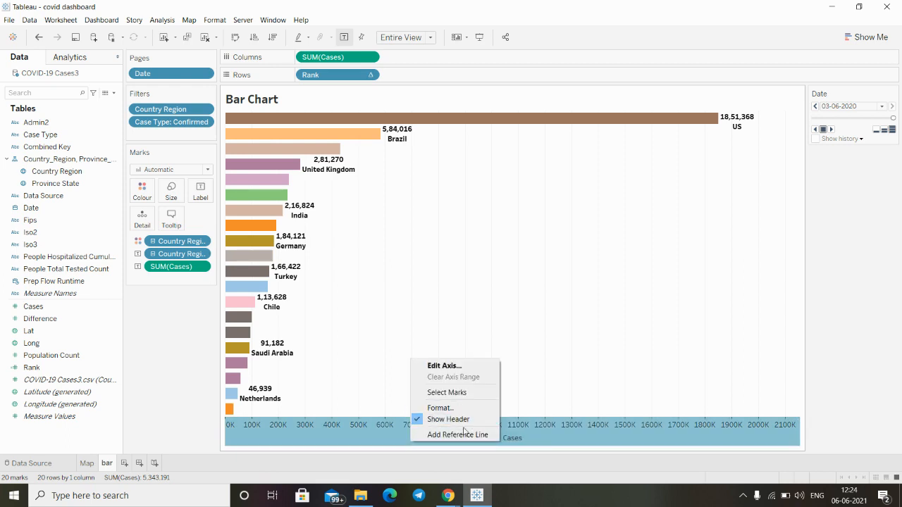
{"action": "left_click", "coordinate": [421, 420]}
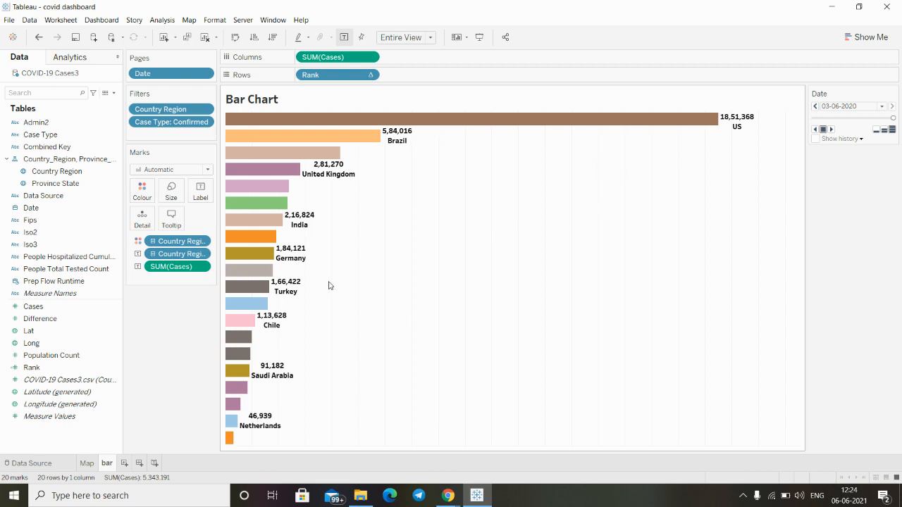
Step: Format the bar chart's column lines so that Grid Lines are set to None
{"action": "right_click", "coordinate": [454, 217]}
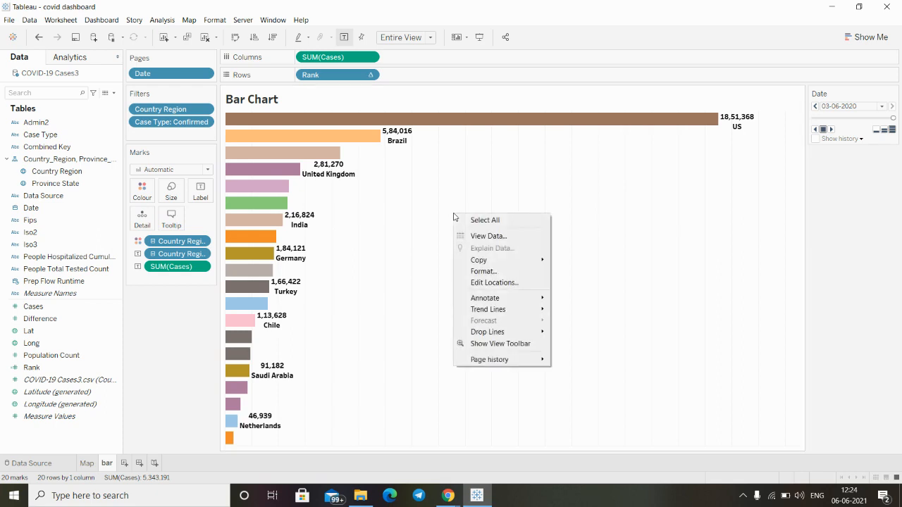
{"action": "left_click", "coordinate": [484, 271]}
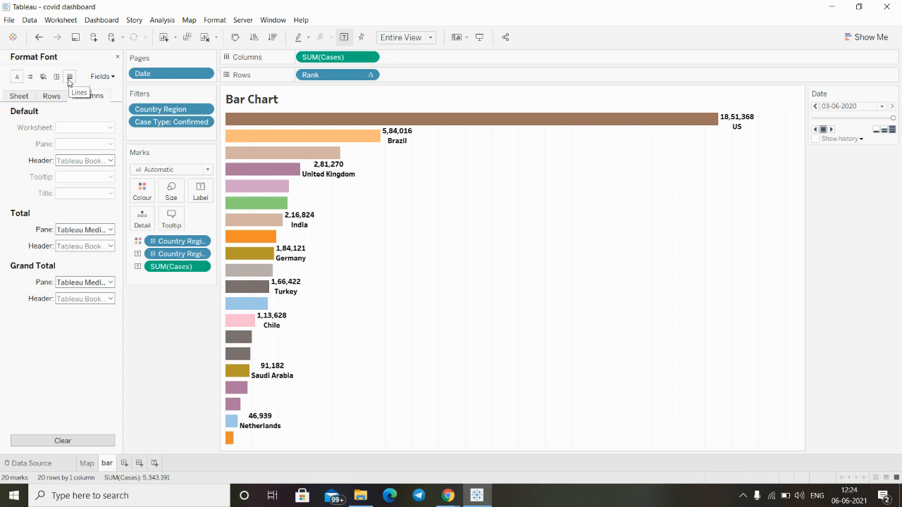
{"action": "left_click", "coordinate": [70, 77]}
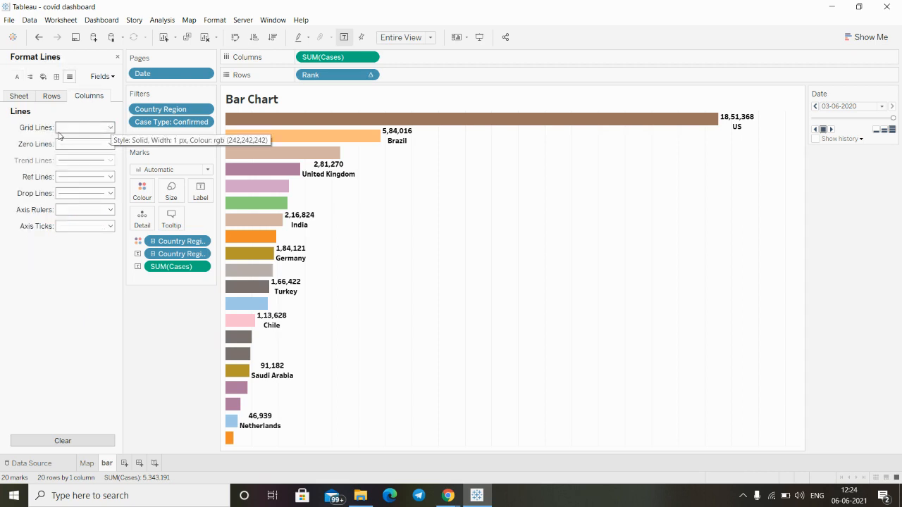
{"action": "left_click", "coordinate": [107, 128]}
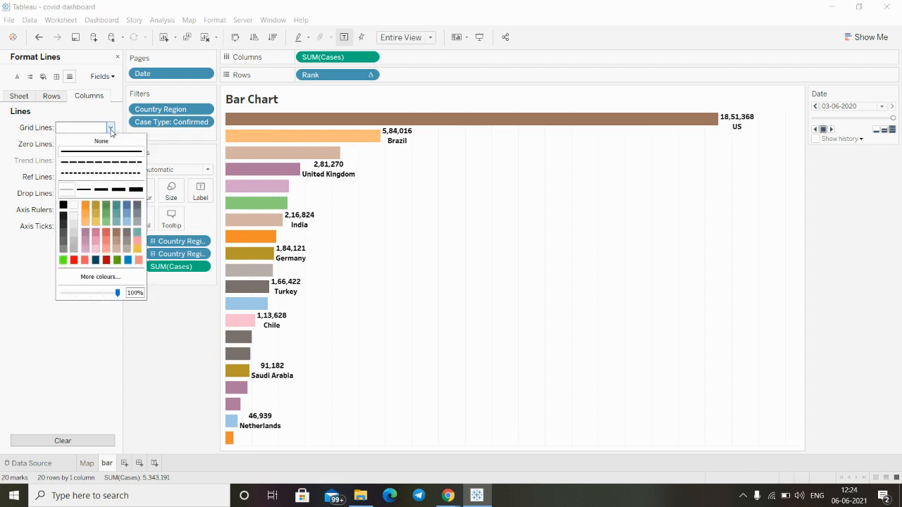
{"action": "left_click", "coordinate": [101, 141]}
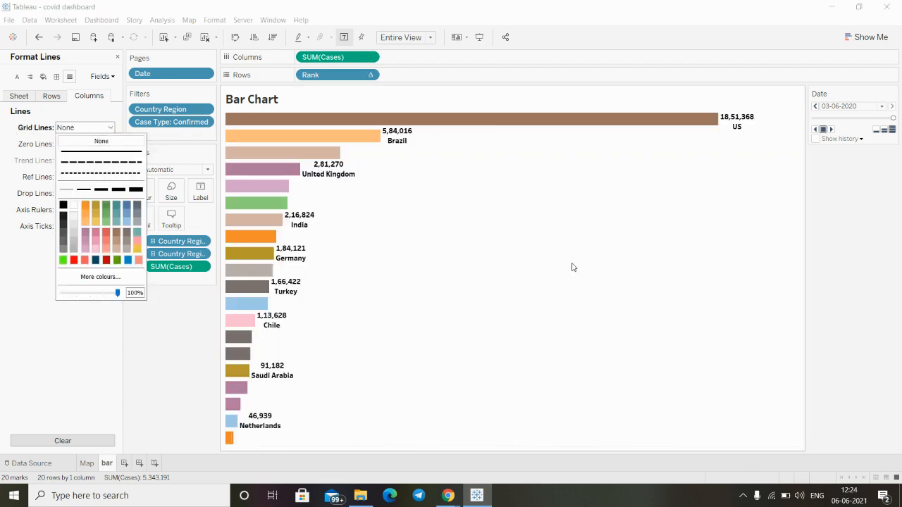
{"action": "left_click", "coordinate": [18, 346]}
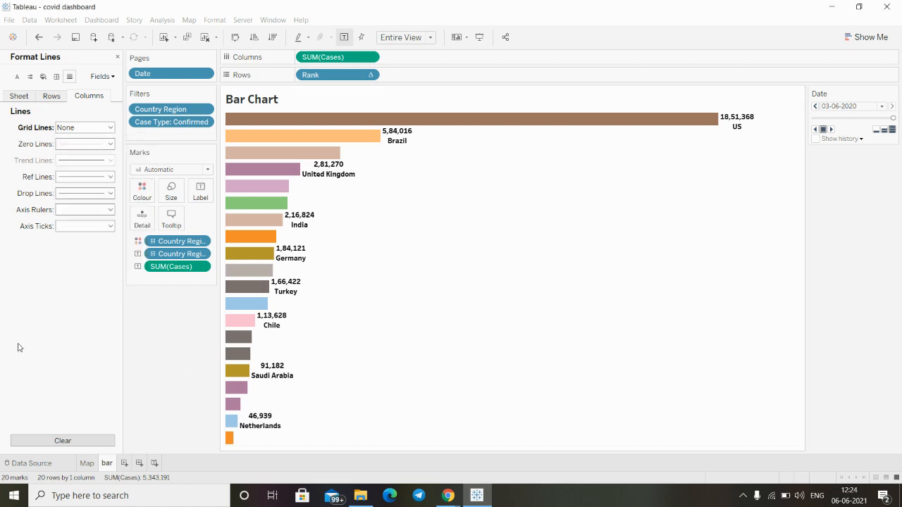
Step: Try black, red and green as the sheet's worksheet shading and return it to white
{"action": "left_click", "coordinate": [43, 77]}
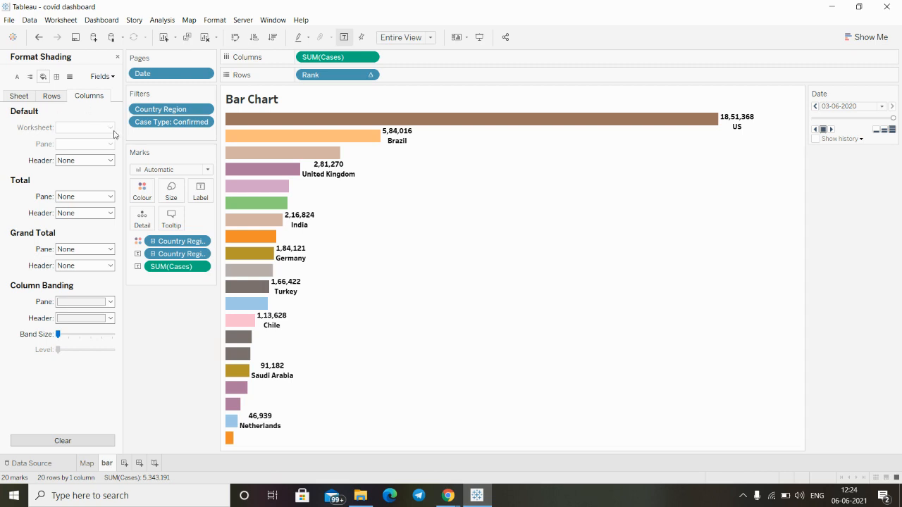
{"action": "left_click", "coordinate": [51, 96]}
{"action": "left_click", "coordinate": [19, 96]}
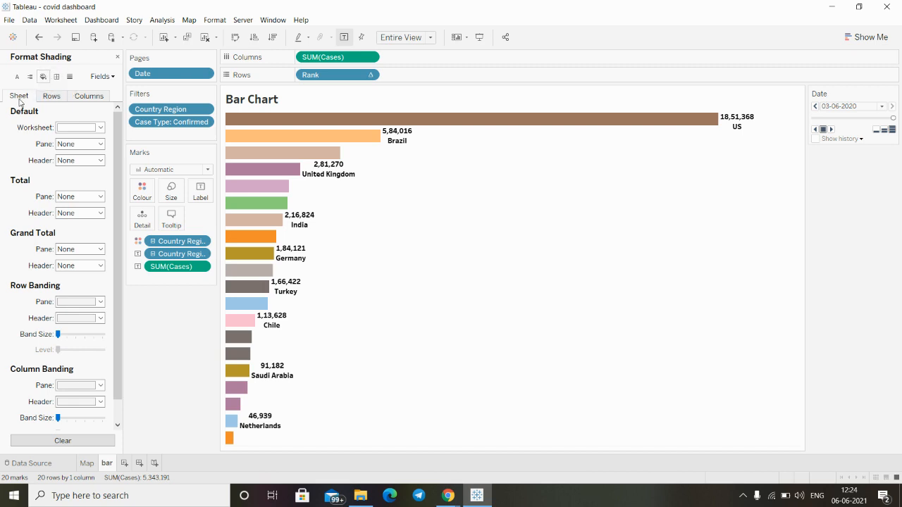
{"action": "left_click", "coordinate": [100, 127]}
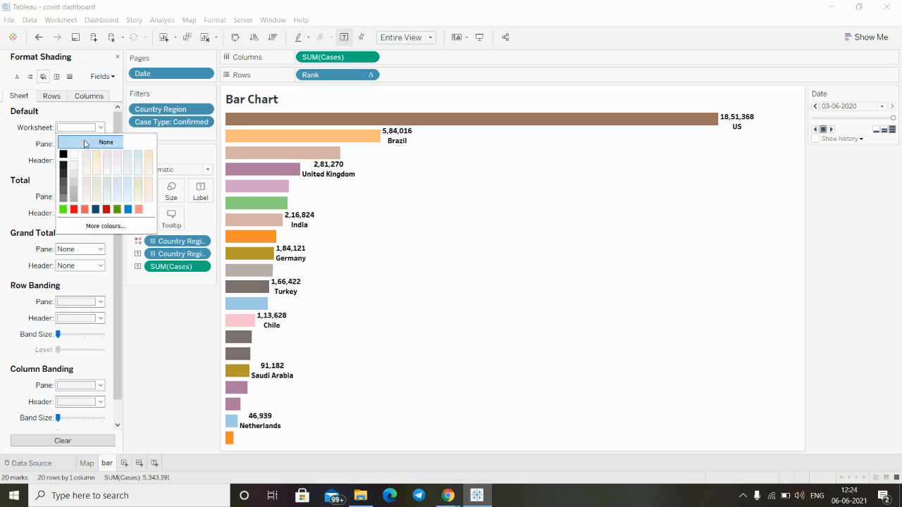
{"action": "left_click", "coordinate": [64, 155]}
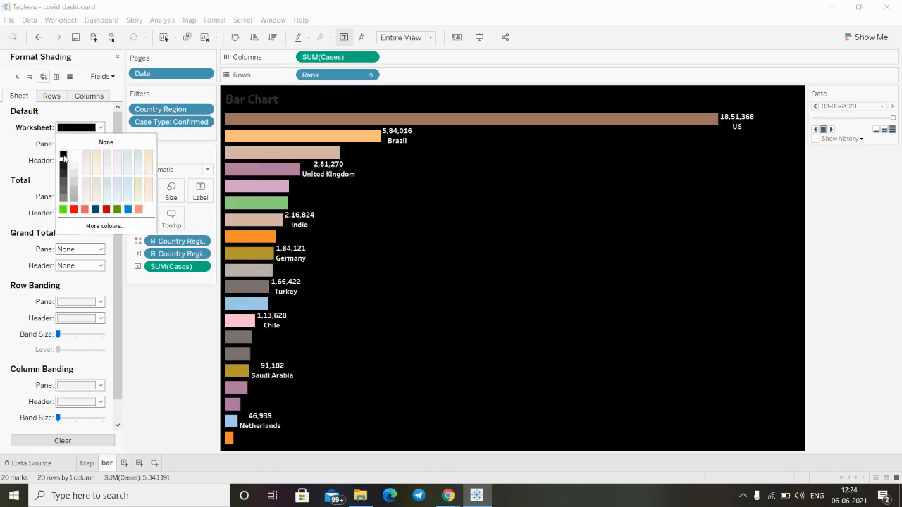
{"action": "left_click", "coordinate": [73, 210]}
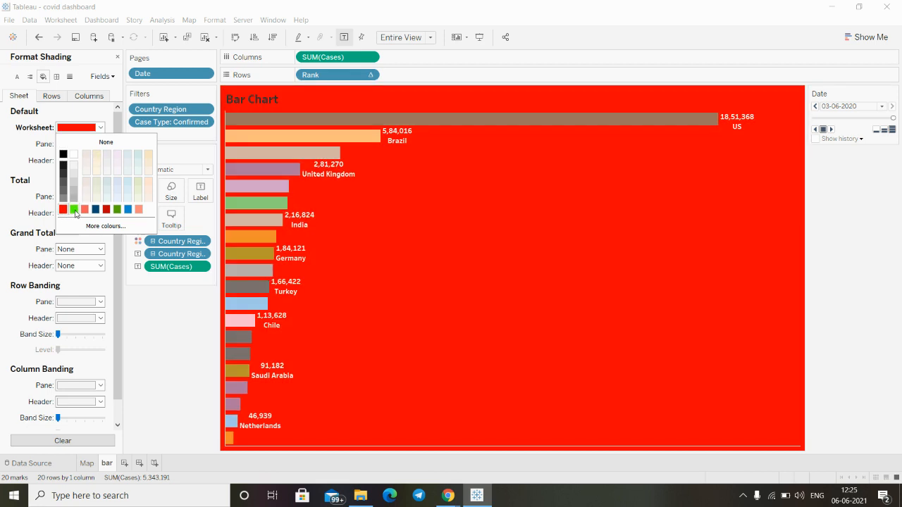
{"action": "left_click", "coordinate": [74, 210]}
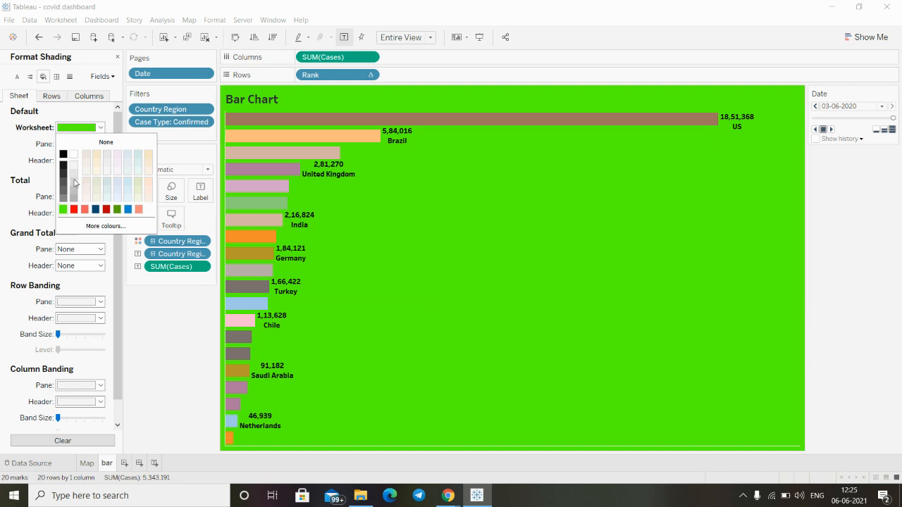
{"action": "left_click", "coordinate": [74, 155]}
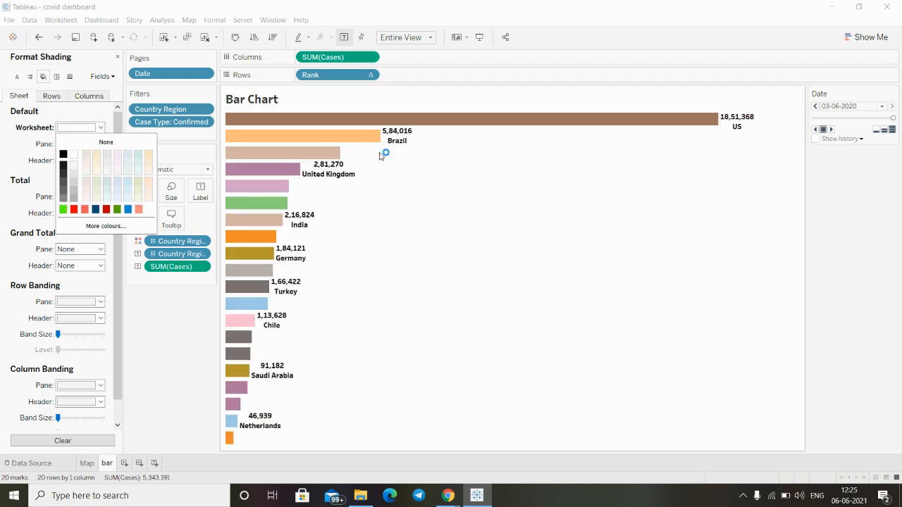
{"action": "left_click", "coordinate": [15, 144]}
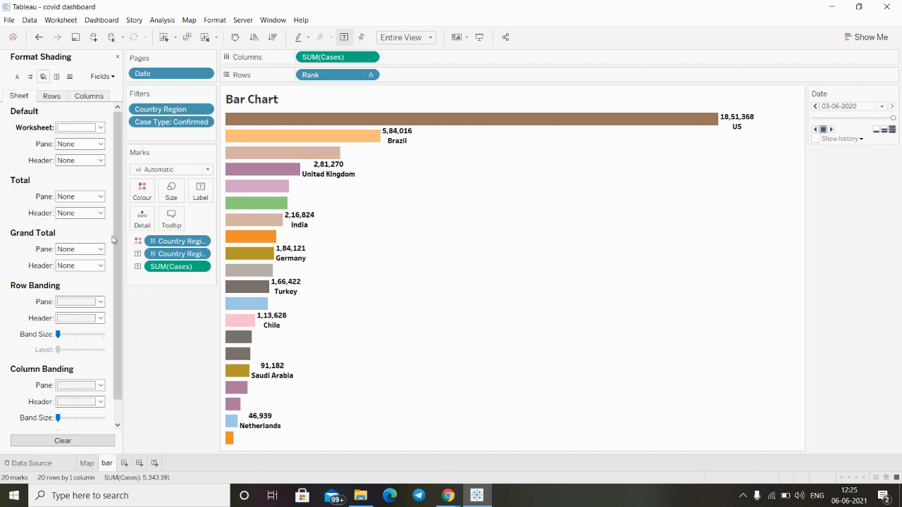
Step: Set the bar sheet's worksheet shading to black
{"action": "mouse_move", "coordinate": [301, 174]}
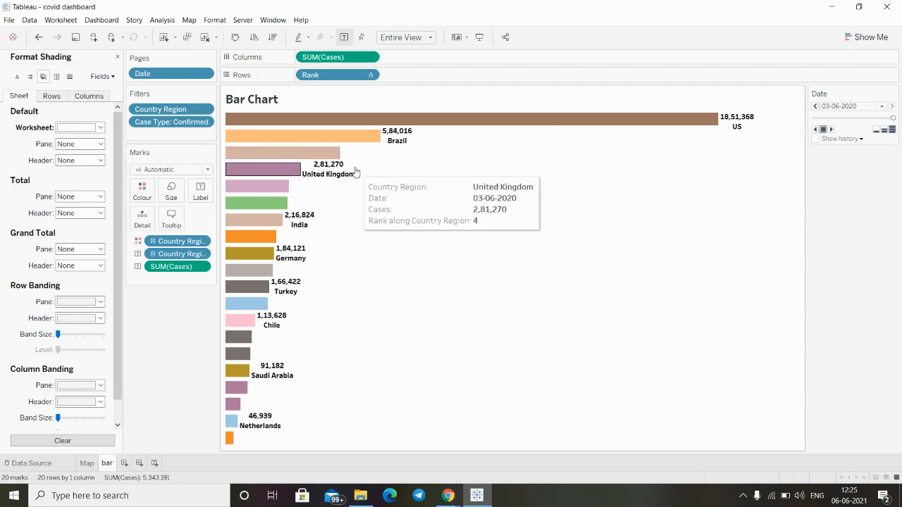
{"action": "left_click", "coordinate": [101, 128]}
{"action": "left_click", "coordinate": [63, 154]}
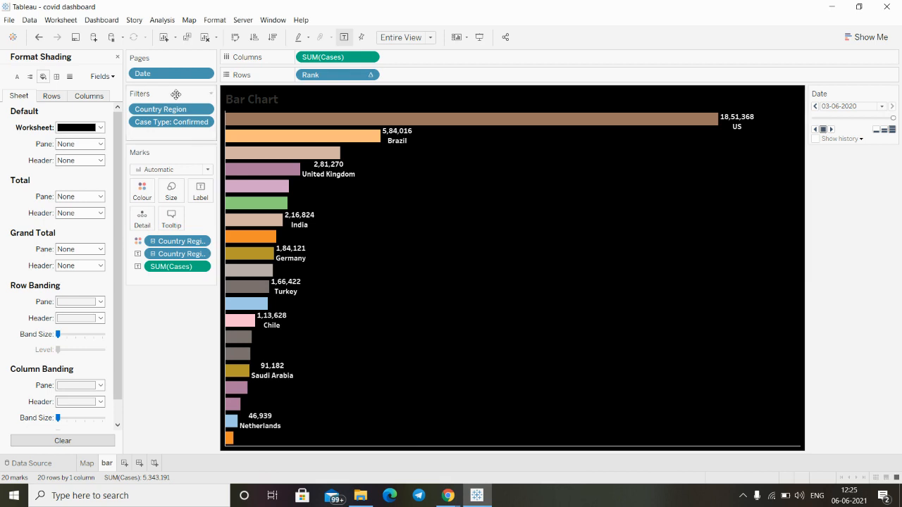
Step: Set the sheet's Zero Lines, Axis Ticks, Axis Rulers and Drop Lines to None
{"action": "left_click", "coordinate": [69, 76]}
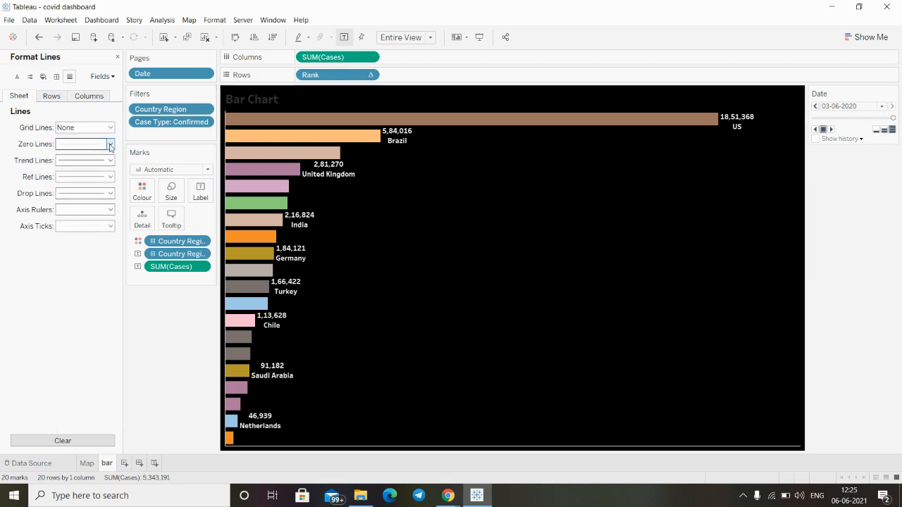
{"action": "left_click", "coordinate": [110, 144]}
{"action": "left_click", "coordinate": [96, 160]}
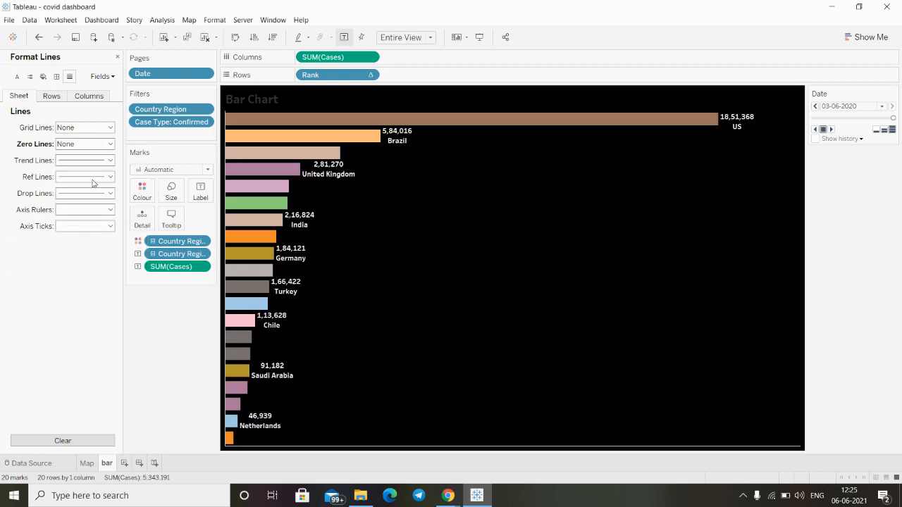
{"action": "left_click", "coordinate": [110, 226]}
{"action": "left_click", "coordinate": [98, 241]}
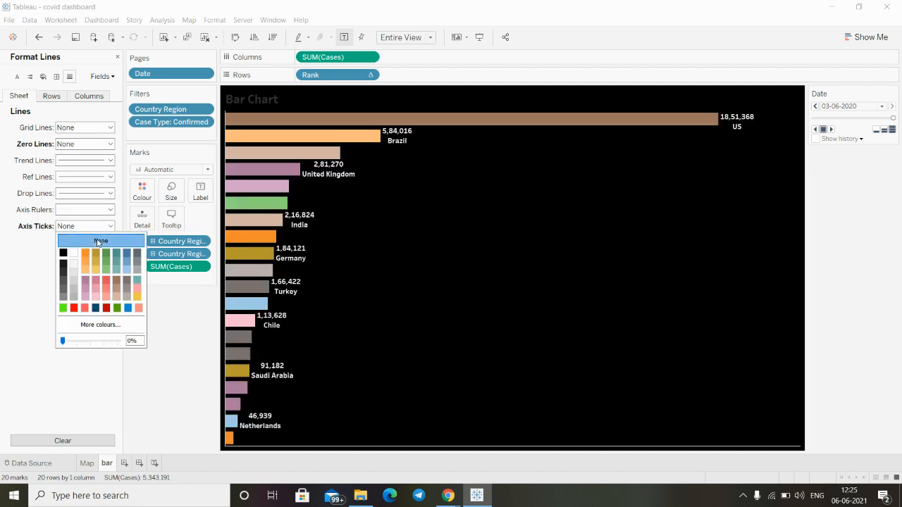
{"action": "left_click", "coordinate": [111, 210]}
{"action": "left_click", "coordinate": [101, 224]}
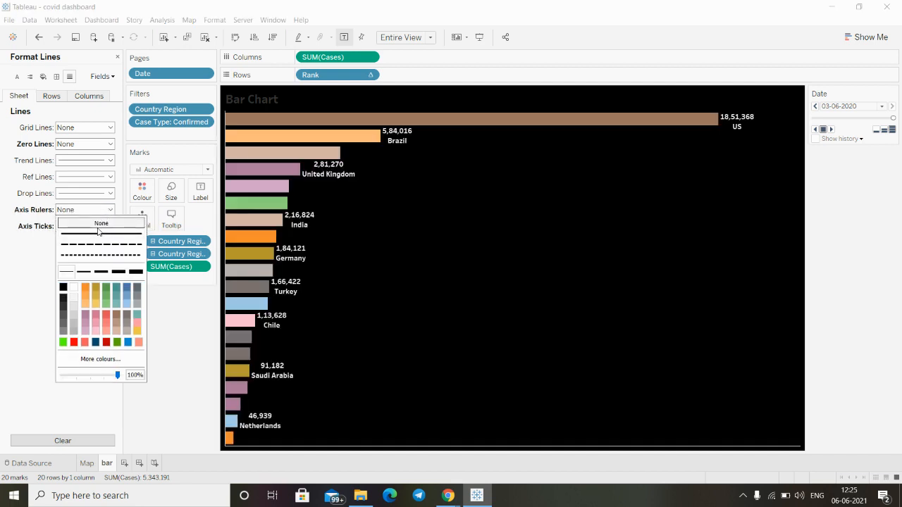
{"action": "left_click", "coordinate": [111, 193]}
{"action": "left_click", "coordinate": [101, 206]}
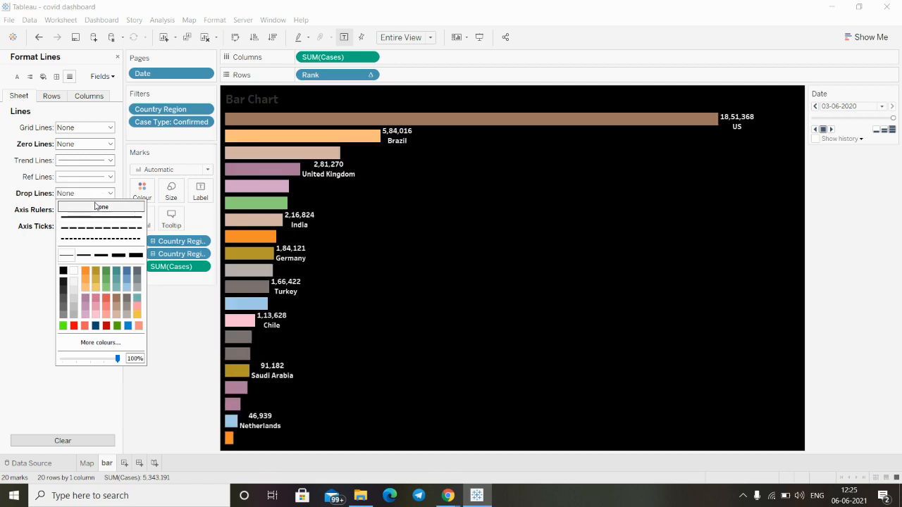
{"action": "left_click", "coordinate": [15, 349]}
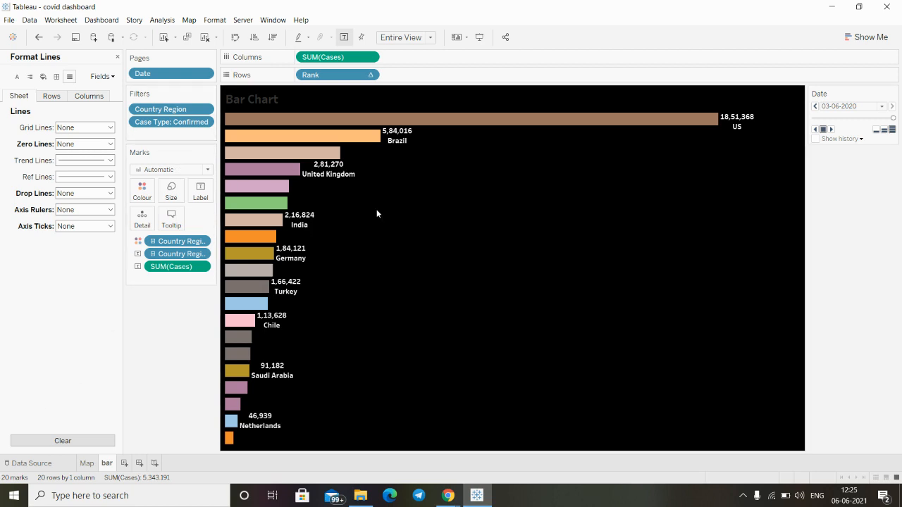
Step: Change the worksheet shading to the very dark grey just below black in the palette
{"action": "left_click", "coordinate": [32, 77]}
{"action": "left_click", "coordinate": [39, 77]}
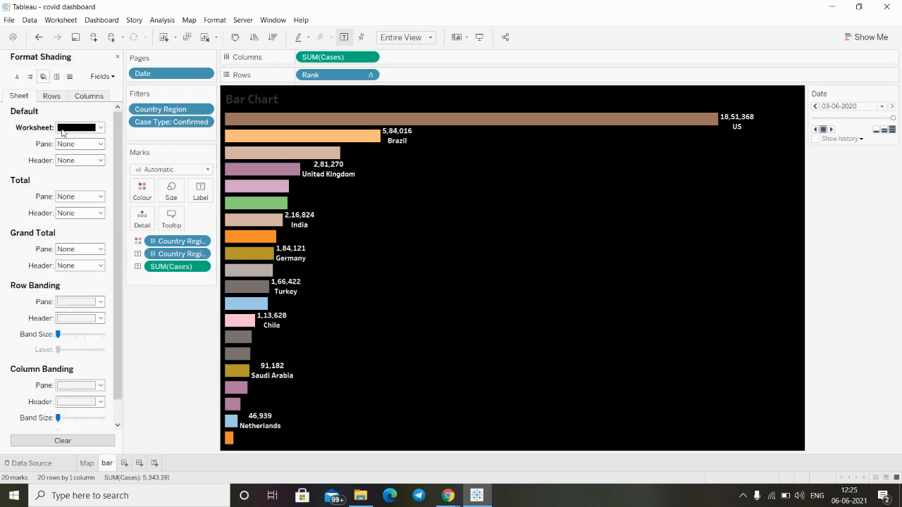
{"action": "left_click", "coordinate": [101, 128]}
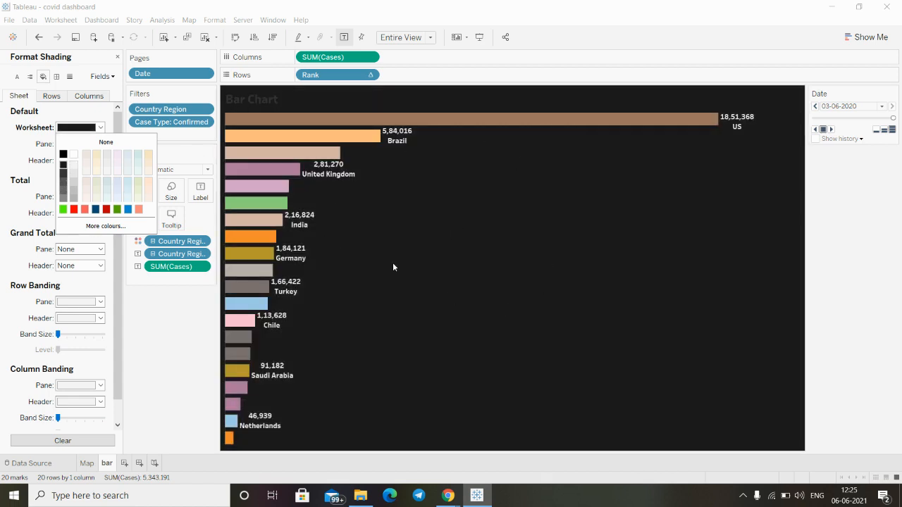
{"action": "left_click", "coordinate": [161, 425]}
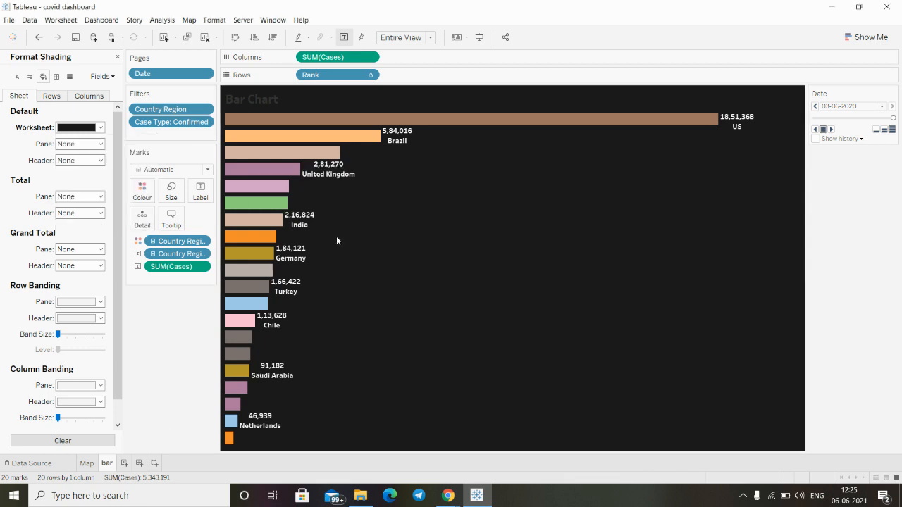
Step: Recolour the "Bar Chart" title text white and close the formatting pane
{"action": "double_click", "coordinate": [312, 95]}
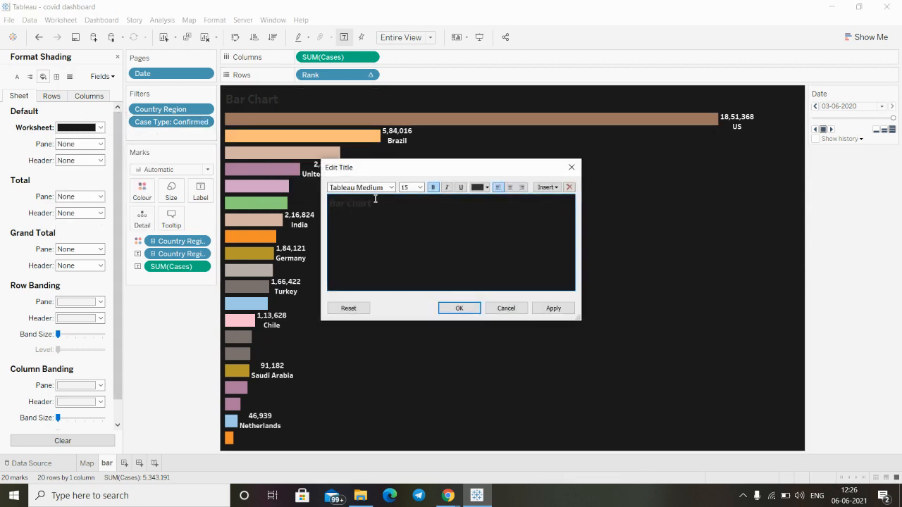
{"action": "left_click_drag", "start_coordinate": [374, 203], "coordinate": [324, 208]}
{"action": "left_click", "coordinate": [485, 188]}
{"action": "left_click", "coordinate": [492, 203]}
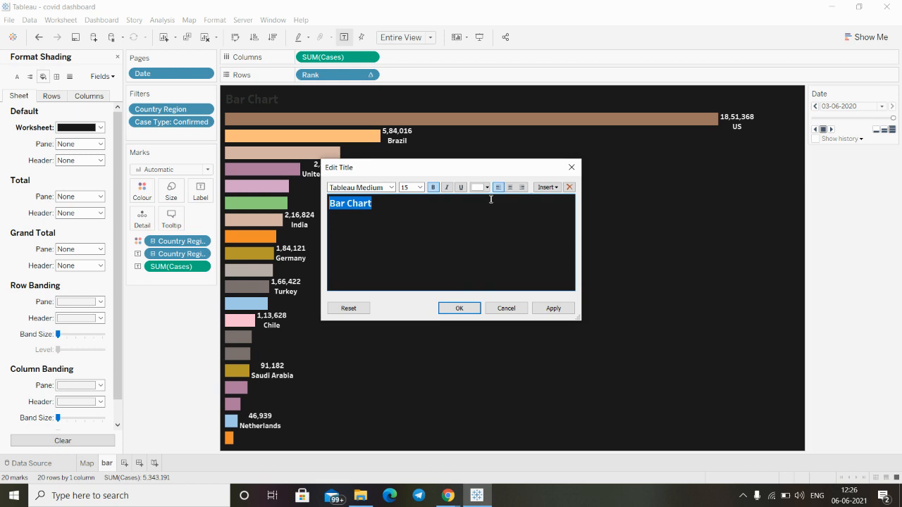
{"action": "left_click", "coordinate": [460, 308]}
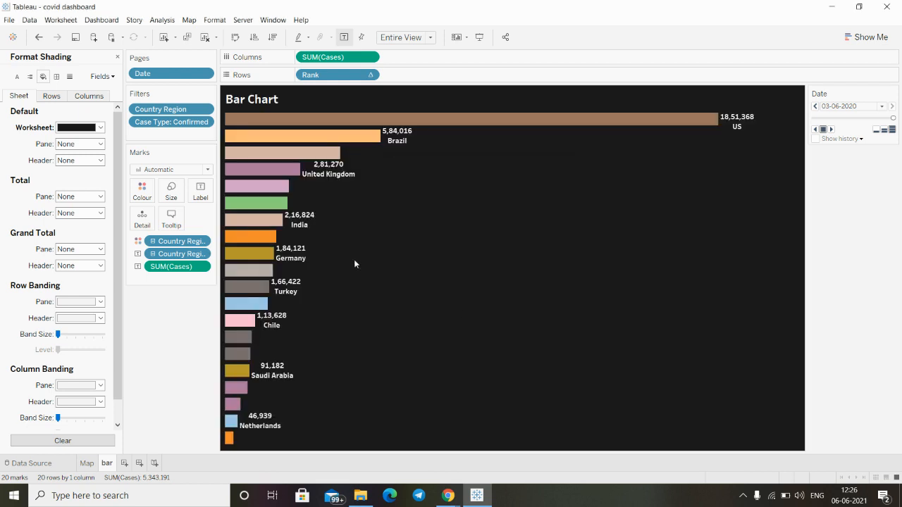
{"action": "left_click", "coordinate": [117, 56]}
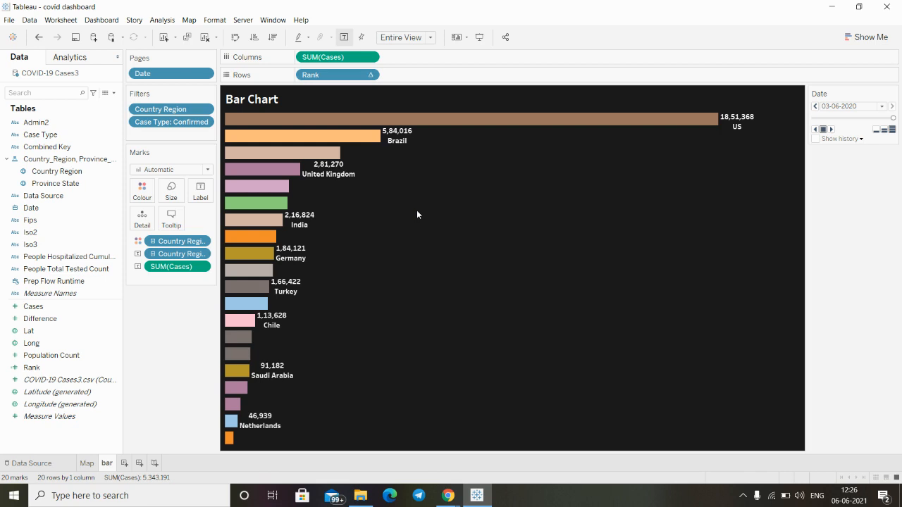
Step: Duplicate the bar worksheet and set the copy's Case Type filter to include only Deaths
{"action": "right_click", "coordinate": [107, 465]}
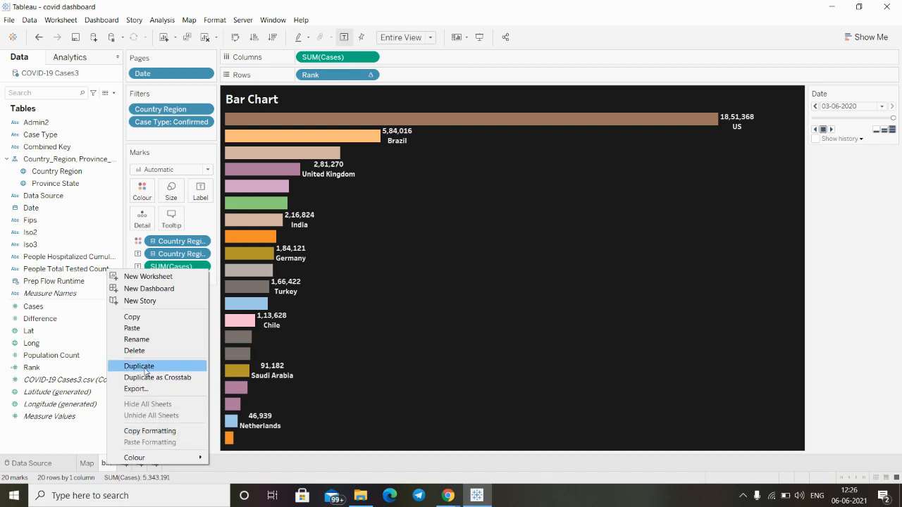
{"action": "left_click", "coordinate": [146, 372]}
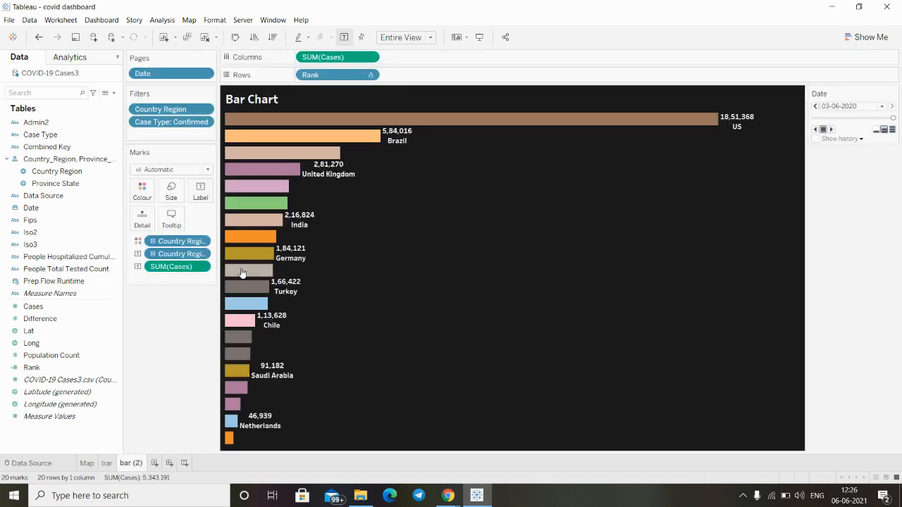
{"action": "mouse_move", "coordinate": [361, 139]}
{"action": "left_click", "coordinate": [206, 124]}
{"action": "left_click", "coordinate": [169, 140]}
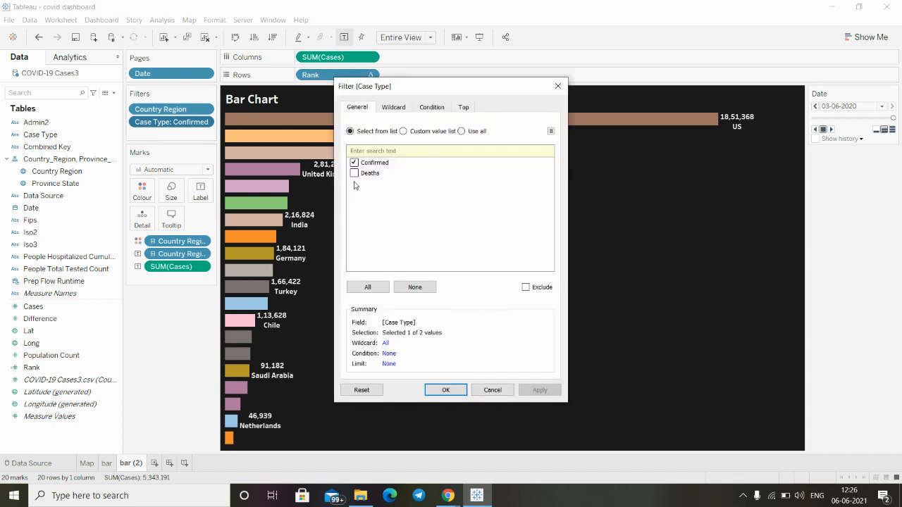
{"action": "left_click", "coordinate": [354, 163]}
{"action": "left_click", "coordinate": [553, 393]}
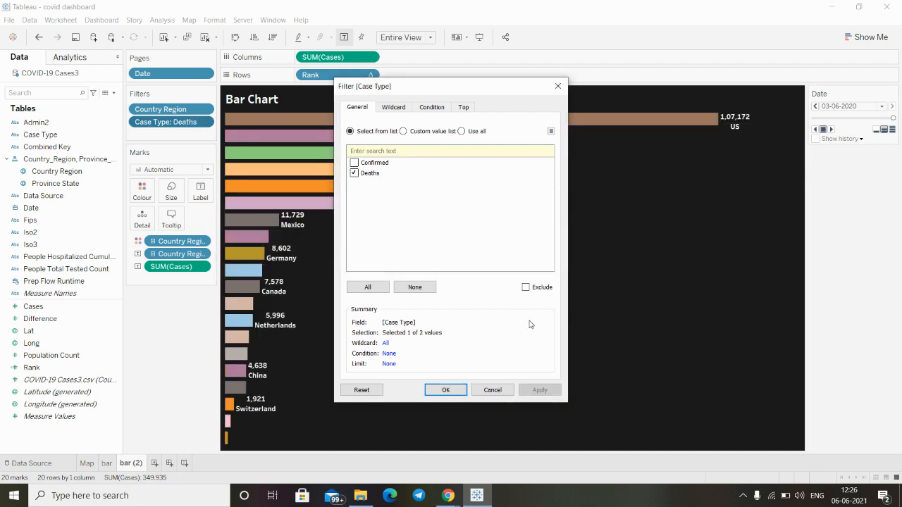
{"action": "left_click", "coordinate": [446, 391]}
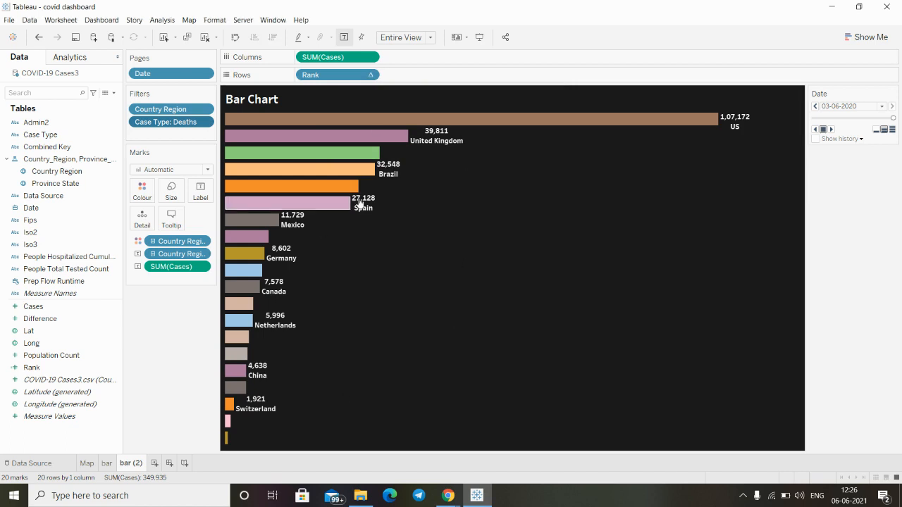
Step: Look at the original bar sheet for comparison, return to the duplicate and change its title to "Bar Chart Confirmed Deaths"
{"action": "left_click", "coordinate": [107, 463]}
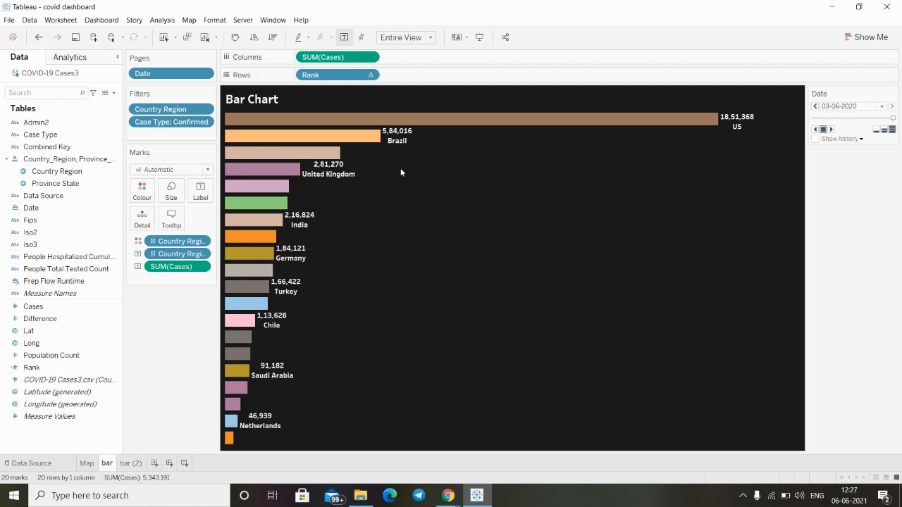
{"action": "left_click", "coordinate": [131, 464]}
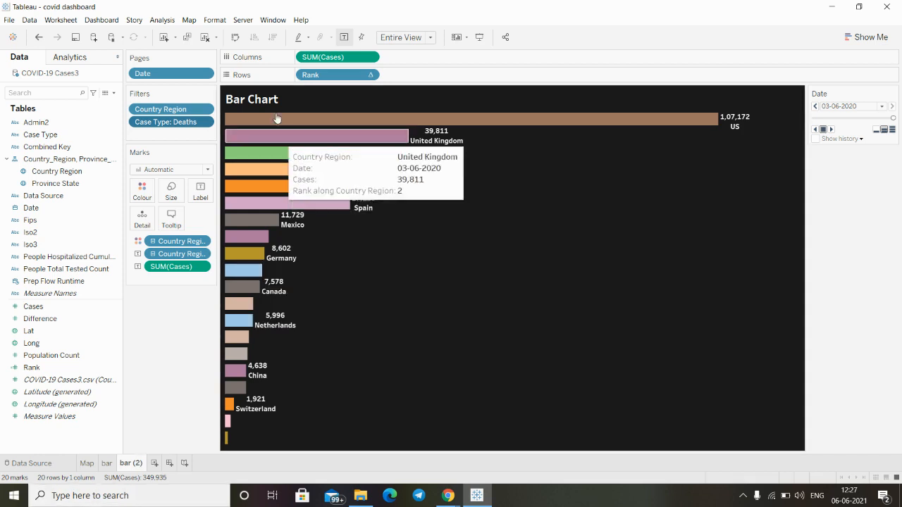
{"action": "double_click", "coordinate": [367, 100]}
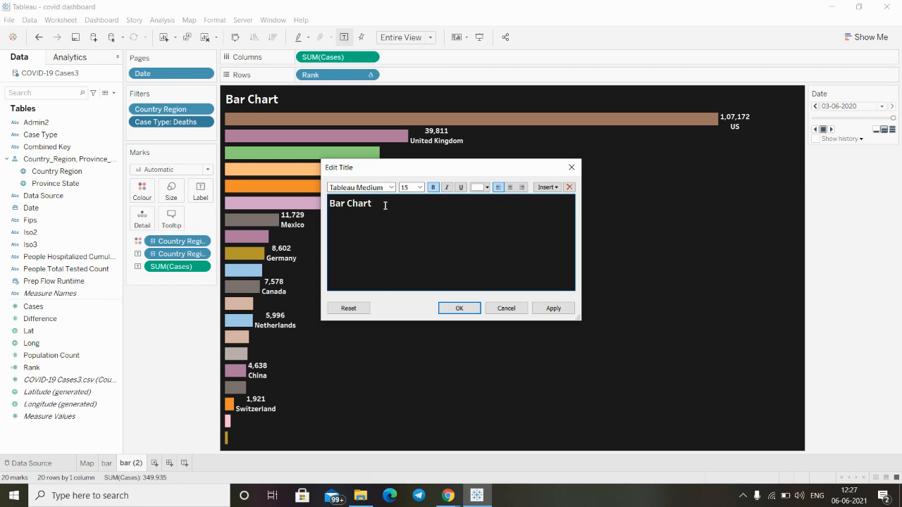
{"action": "type", "text": "Confirmed Deaths"}
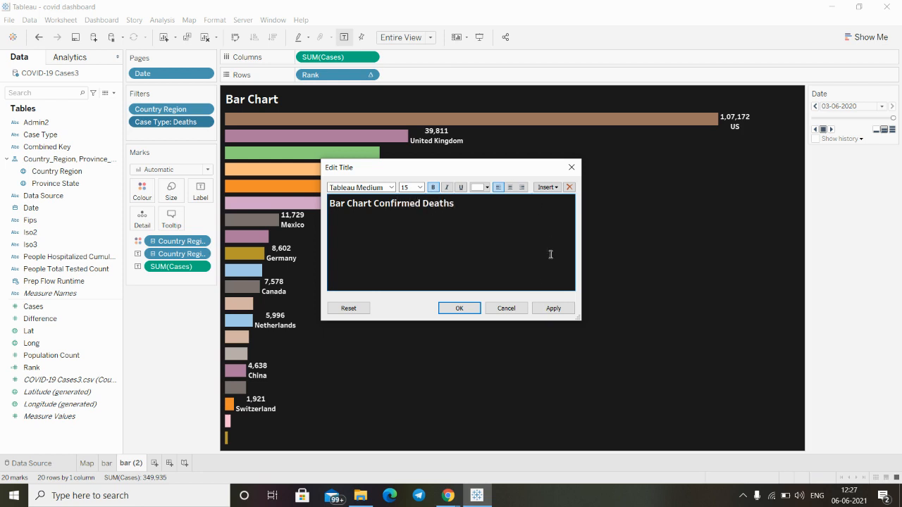
{"action": "left_click", "coordinate": [554, 309]}
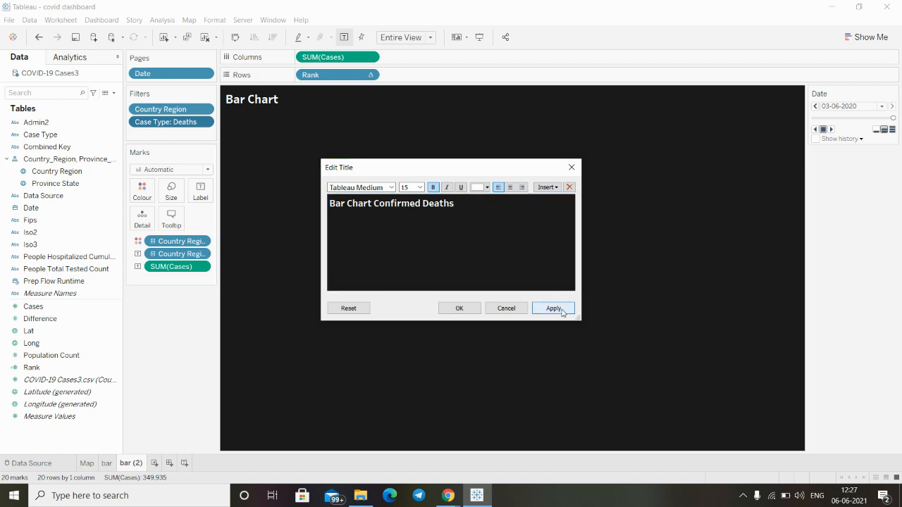
{"action": "left_click", "coordinate": [459, 310]}
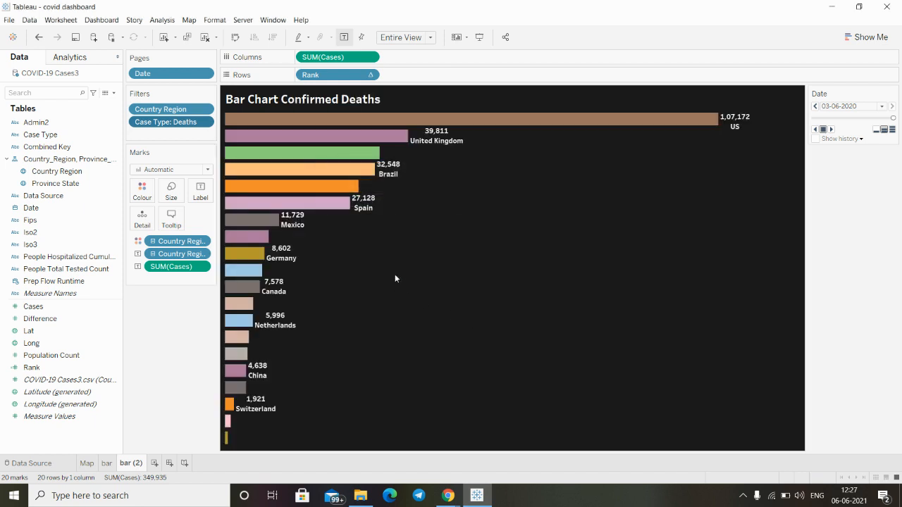